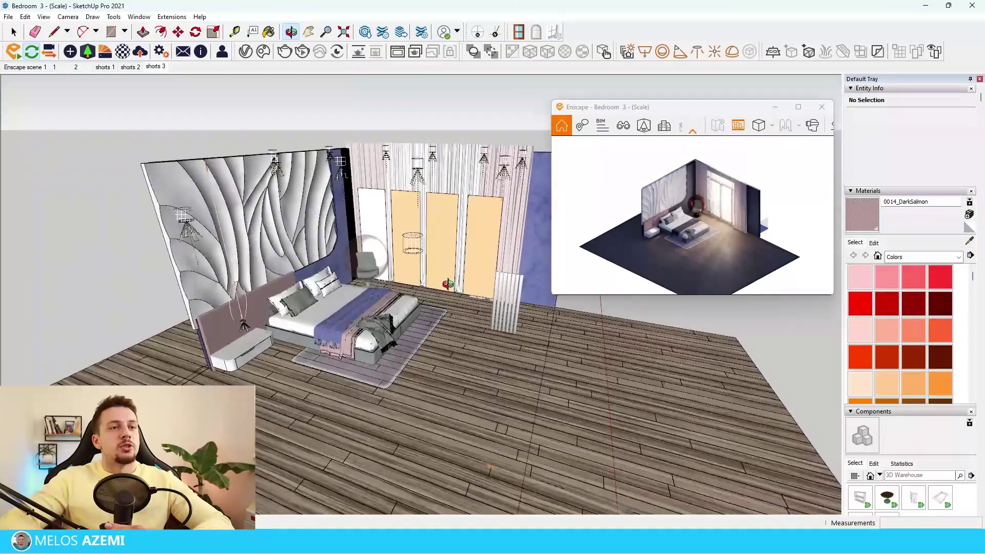
- Orbit the SketchUp bedroom and hide the bed and other furniture from the Edit menu
{"action": "left_click_drag", "start_coordinate": [448, 283], "coordinate": [385, 317]}
{"action": "key", "text": "space"}
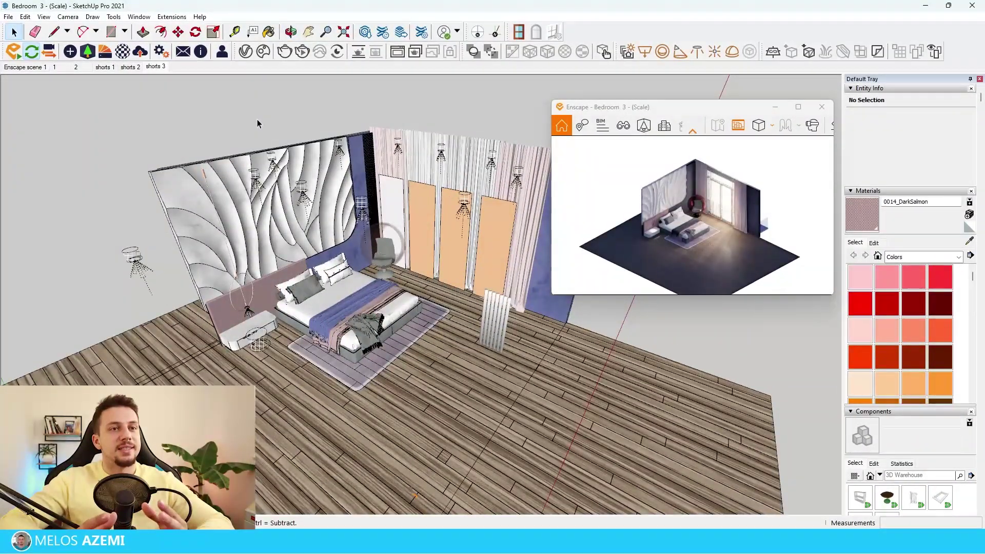
{"action": "key", "text": "ctrl+z"}
{"action": "left_click", "coordinate": [24, 16]}
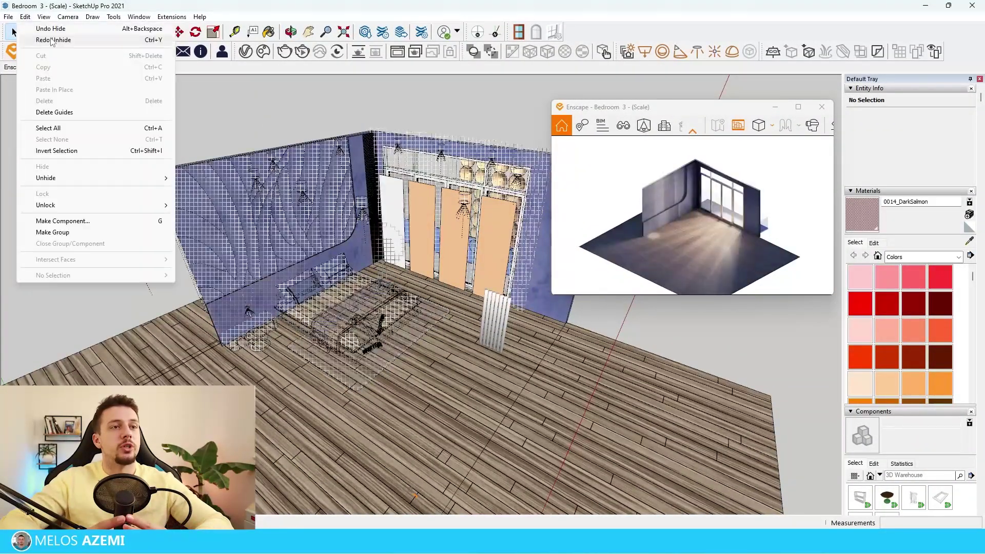
- Bring back the headboard wall, switch Enscape to orthographic projection and shrink its window to a preview
{"action": "left_click", "coordinate": [52, 40]}
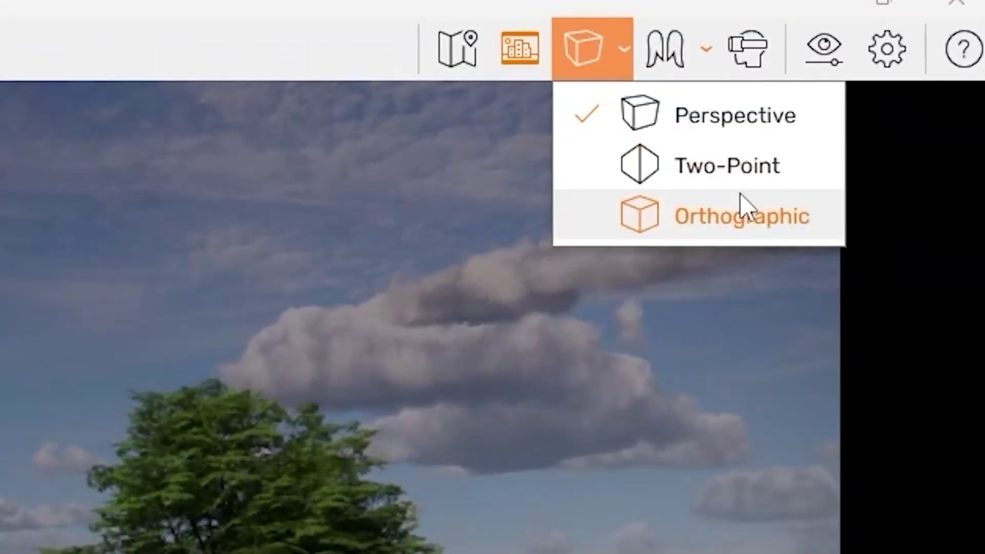
{"action": "left_click", "coordinate": [778, 134]}
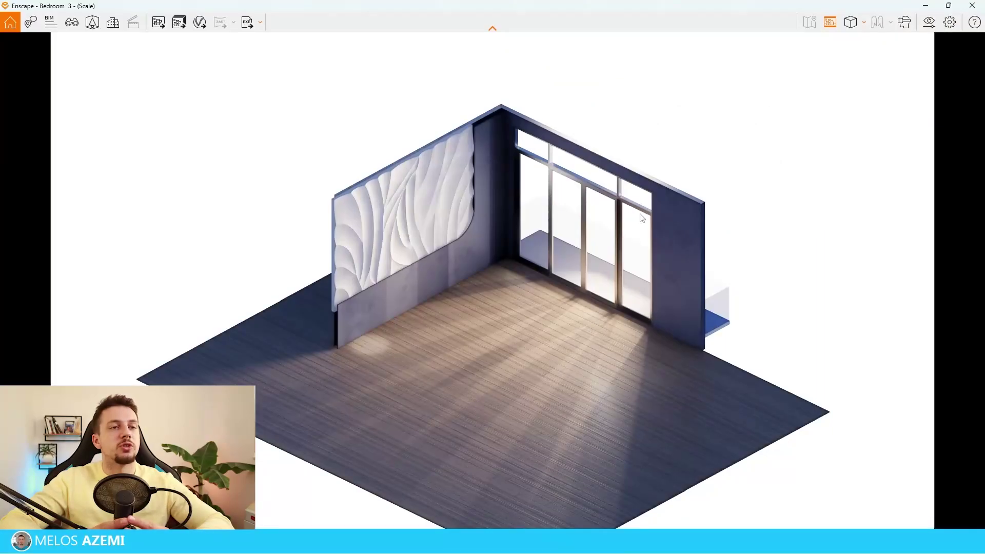
{"action": "double_click", "coordinate": [747, 7]}
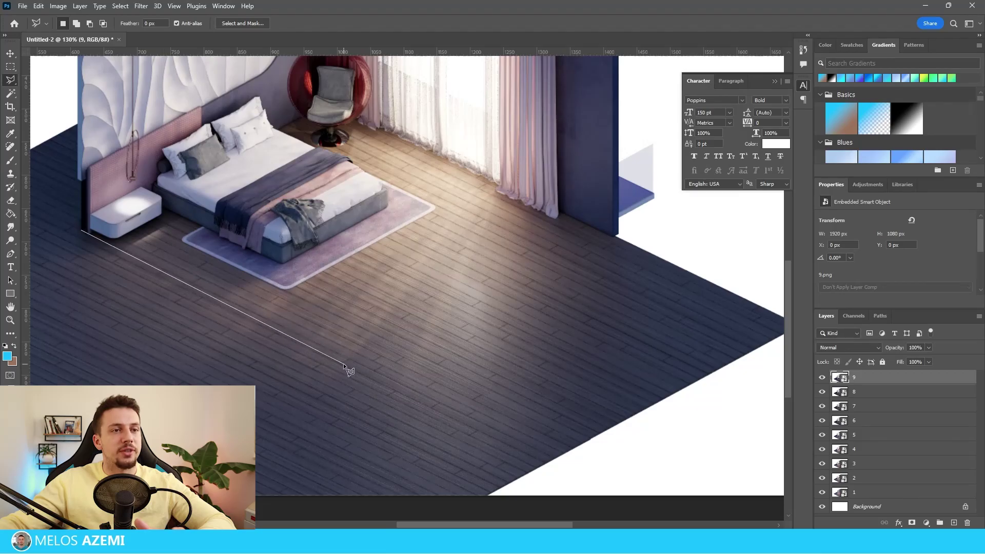
- Fix a corner of the room's polygonal cut-out outline
{"action": "left_click", "coordinate": [347, 360]}
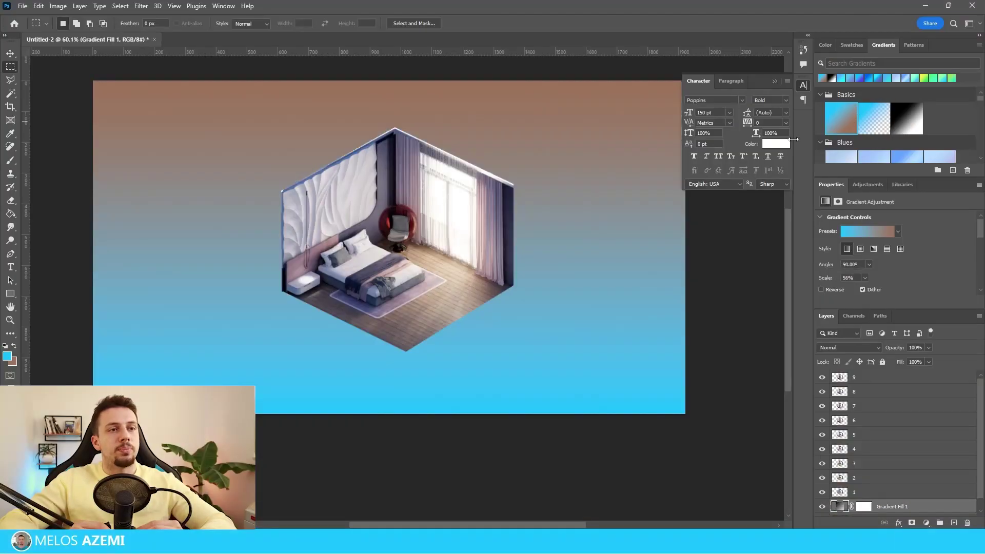
- Set the first gradient colour to purple-grey 746d7f sampled from the render
{"action": "left_click", "coordinate": [7, 357]}
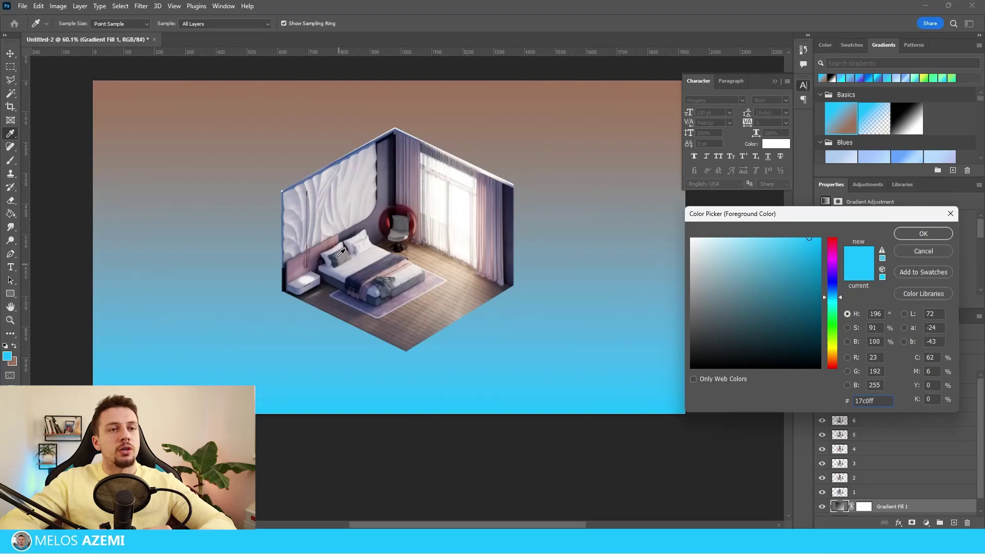
{"action": "left_click", "coordinate": [341, 252]}
{"action": "left_click", "coordinate": [923, 234]}
{"action": "left_click", "coordinate": [8, 355]}
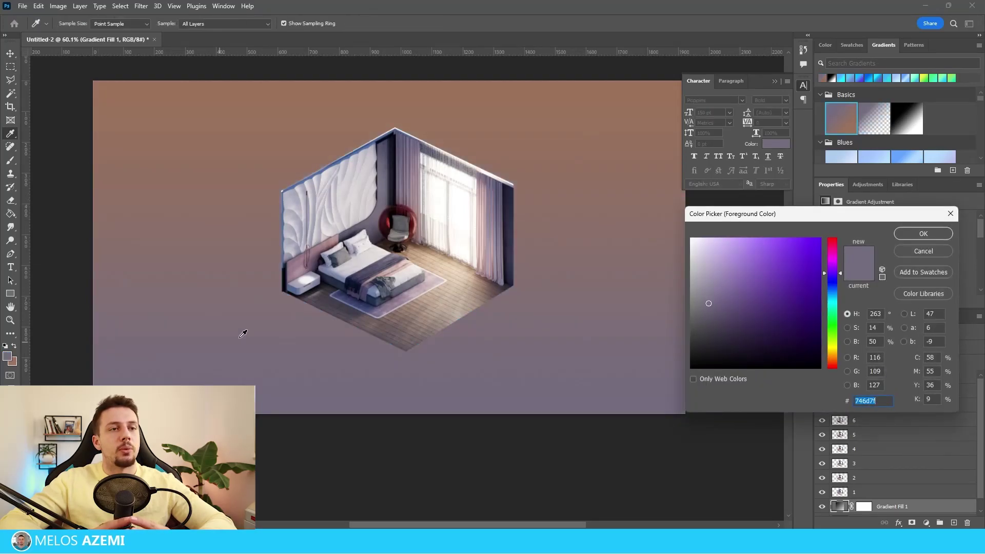
{"action": "key", "text": "Return"}
- Set the second gradient colour to pink cba0b3 and apply the pink-purple colours to the gradient
{"action": "left_click", "coordinate": [12, 361]}
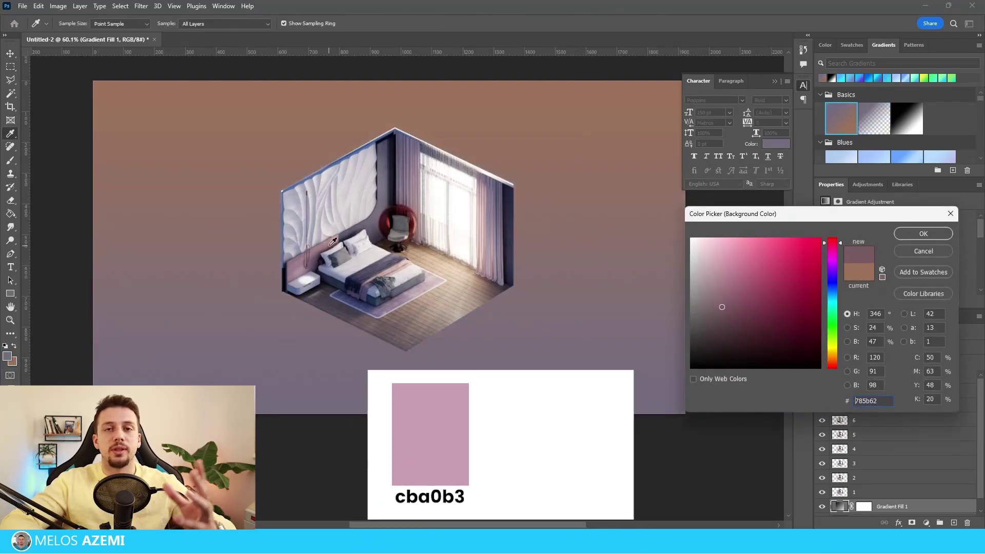
{"action": "left_click", "coordinate": [430, 276]}
{"action": "type", "text": "cba0b3"}
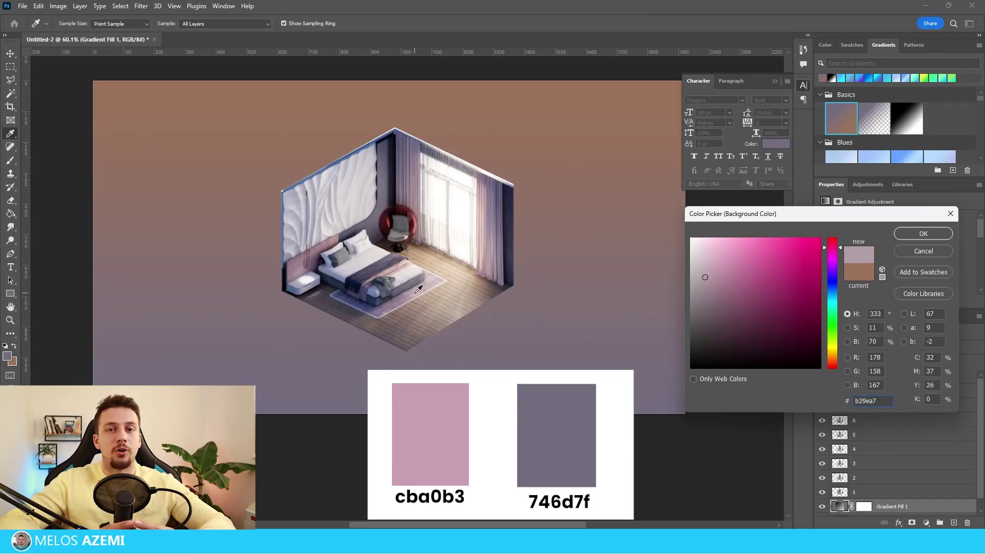
{"action": "key", "text": "Return"}
{"action": "left_click", "coordinate": [8, 358]}
{"action": "left_click", "coordinate": [922, 237]}
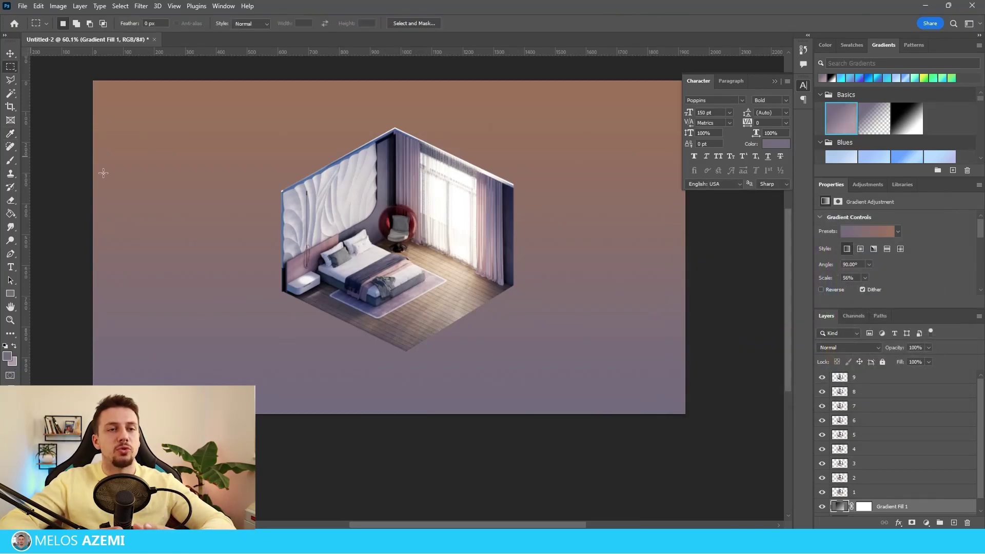
{"action": "left_click", "coordinate": [843, 121]}
{"action": "left_click", "coordinate": [14, 361]}
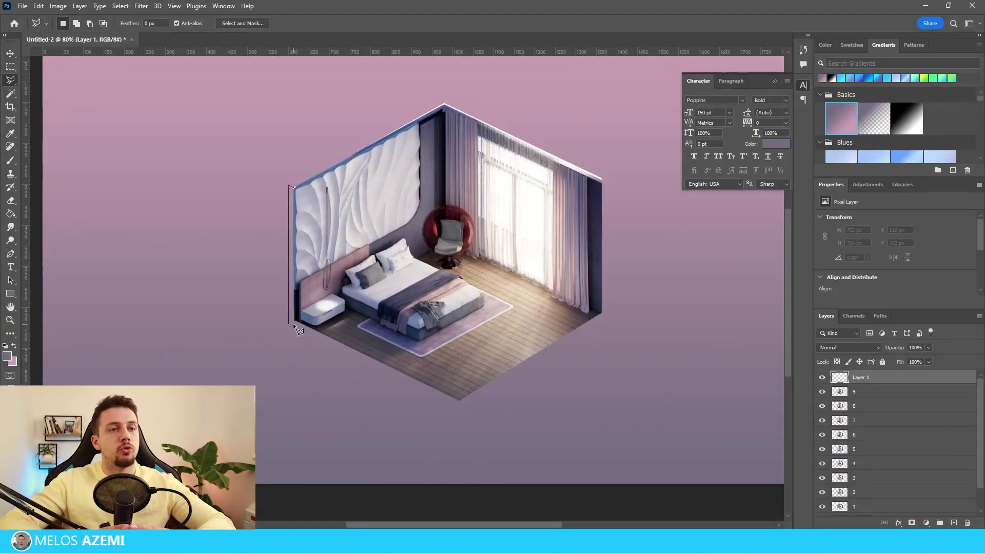
- Outline a thin strip along the left wall and fill it with dark 2c2a31
{"action": "left_click", "coordinate": [376, 367]}
{"action": "left_click", "coordinate": [460, 406]}
{"action": "left_click", "coordinate": [459, 401]}
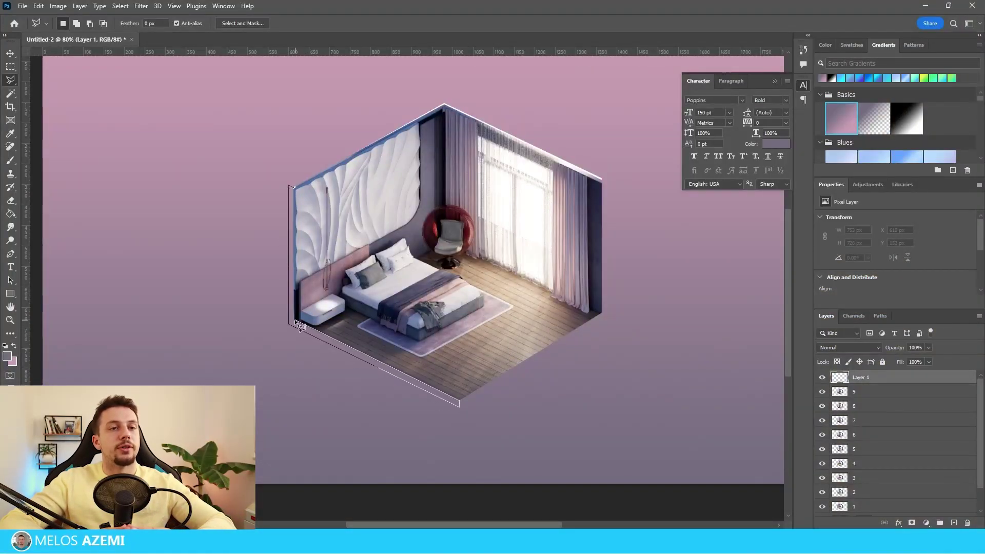
{"action": "left_click", "coordinate": [294, 186]}
{"action": "scroll", "coordinate": [267, 342], "scroll_direction": "up", "scroll_amount": 2, "text": "alt"}
{"action": "key", "text": "i"}
{"action": "left_click", "coordinate": [7, 356]}
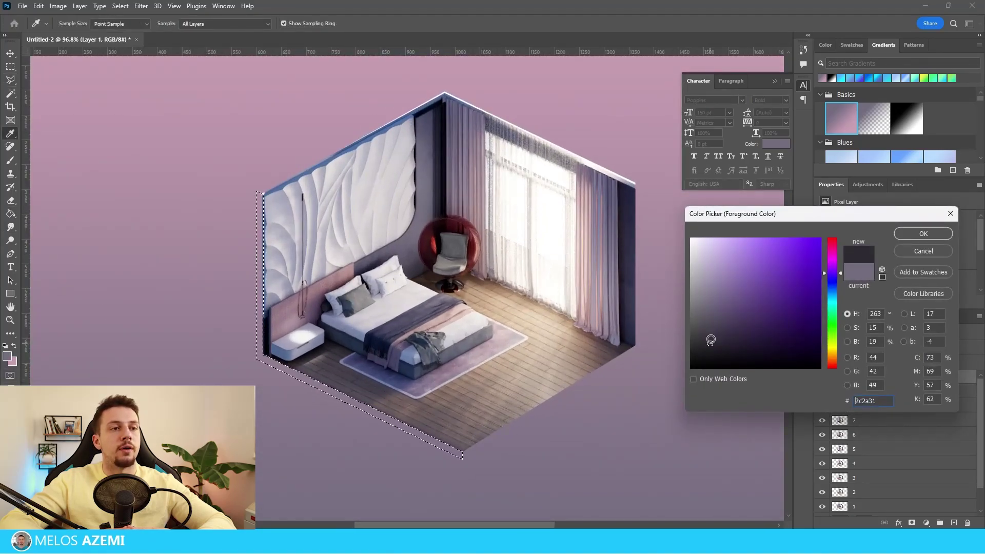
{"action": "key", "text": "Return"}
{"action": "key", "text": "alt+BackSpace"}
{"action": "key", "text": "ctrl+d"}
- Outline the floor and right wall edge strip and choose the dark edge colour for it
{"action": "scroll", "coordinate": [351, 352], "scroll_direction": "down", "scroll_amount": 5, "text": "alt"}
{"action": "key", "text": "l"}
{"action": "left_click", "coordinate": [420, 418]}
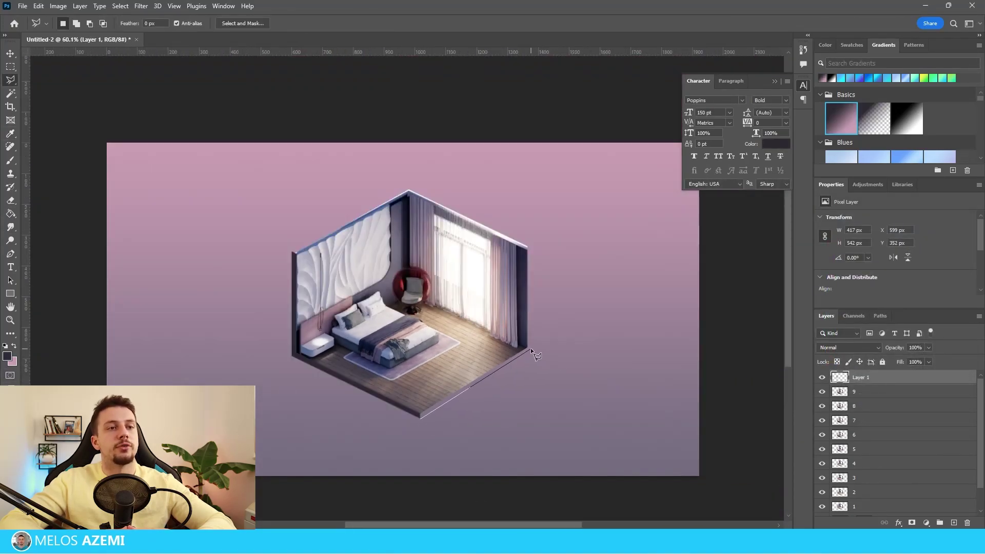
{"action": "left_click", "coordinate": [531, 349]}
{"action": "left_click", "coordinate": [529, 246]}
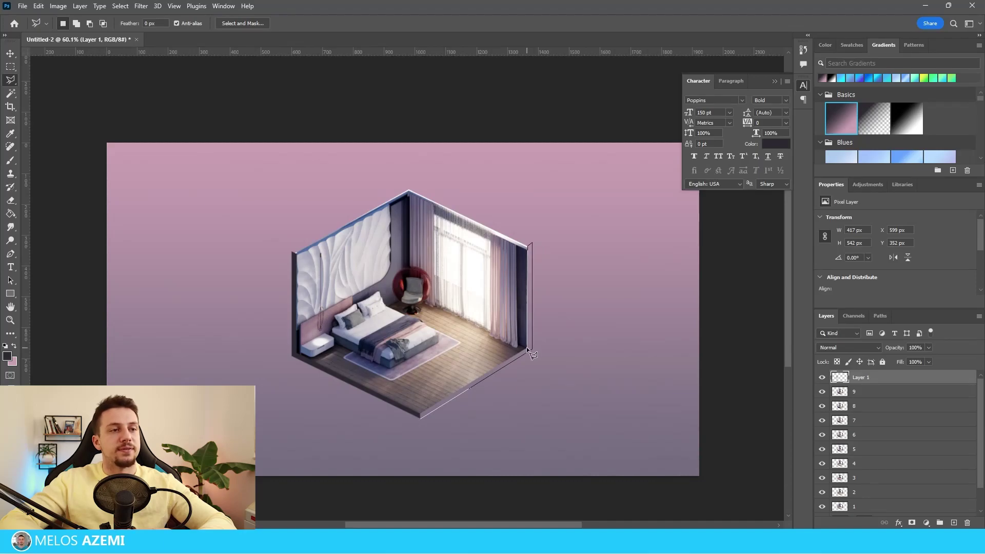
{"action": "left_click", "coordinate": [527, 347]}
{"action": "left_click", "coordinate": [419, 419]}
{"action": "left_click", "coordinate": [7, 356]}
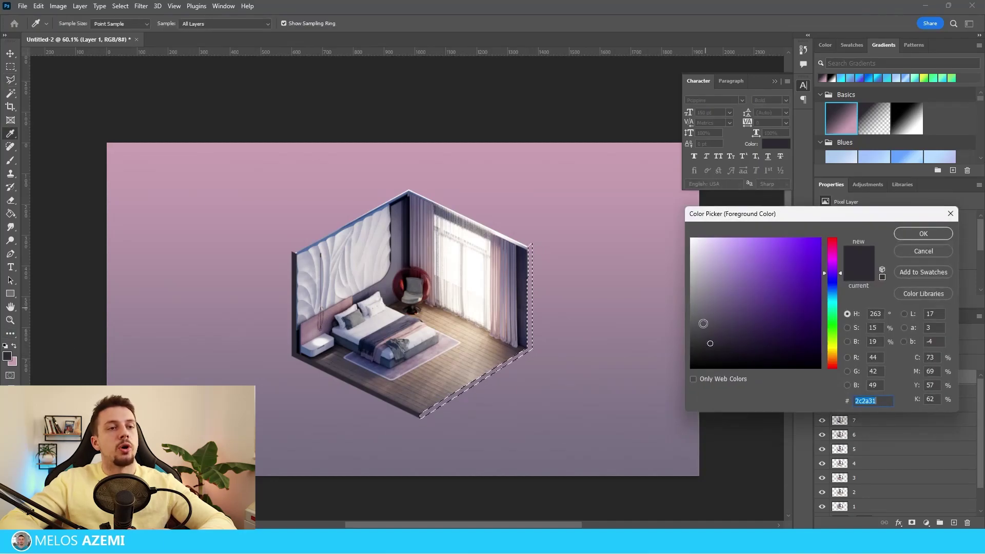
{"action": "key", "text": "Return"}
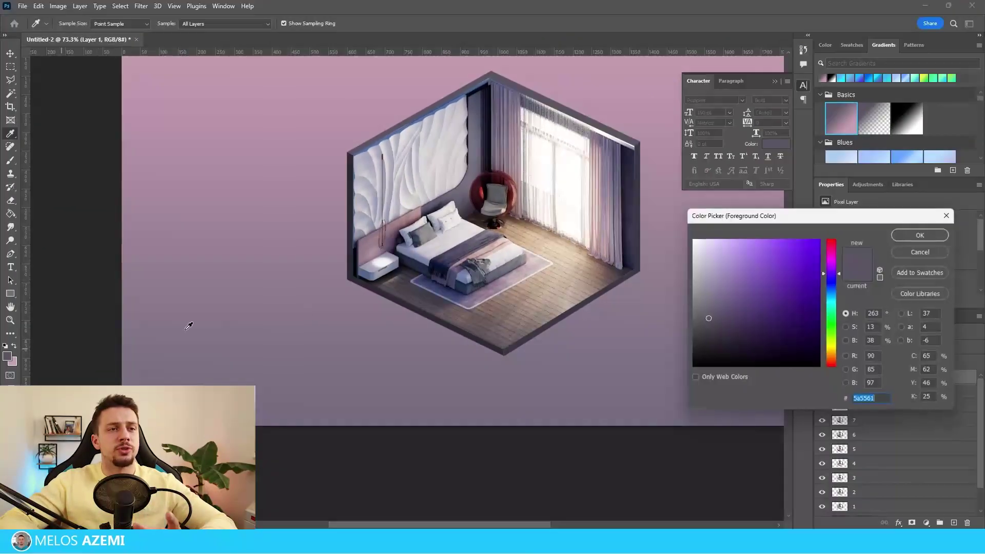
- Set the painting colour to black and select the brush opacity value for editing
{"action": "left_click_drag", "start_coordinate": [707, 315], "coordinate": [676, 367]}
{"action": "left_click", "coordinate": [933, 232]}
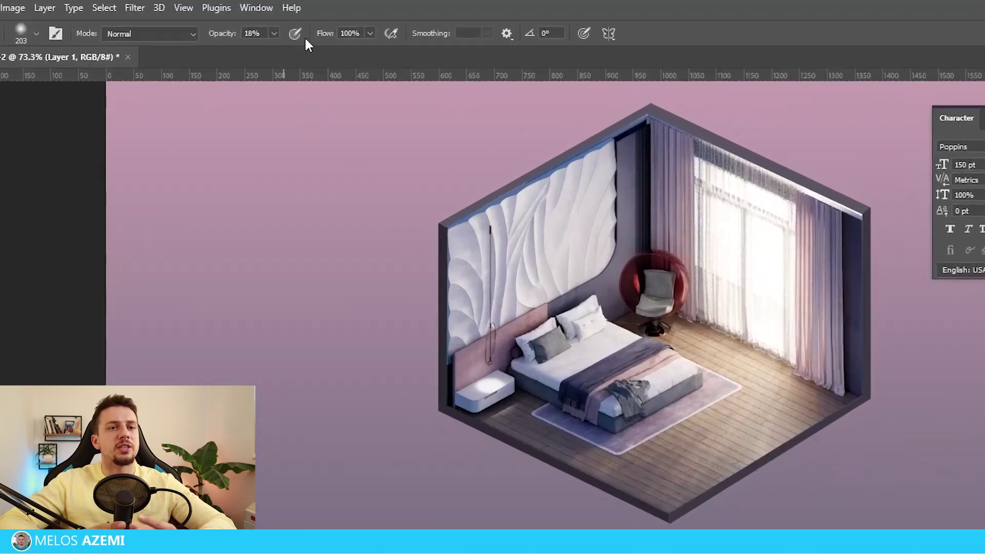
{"action": "left_click", "coordinate": [235, 24]}
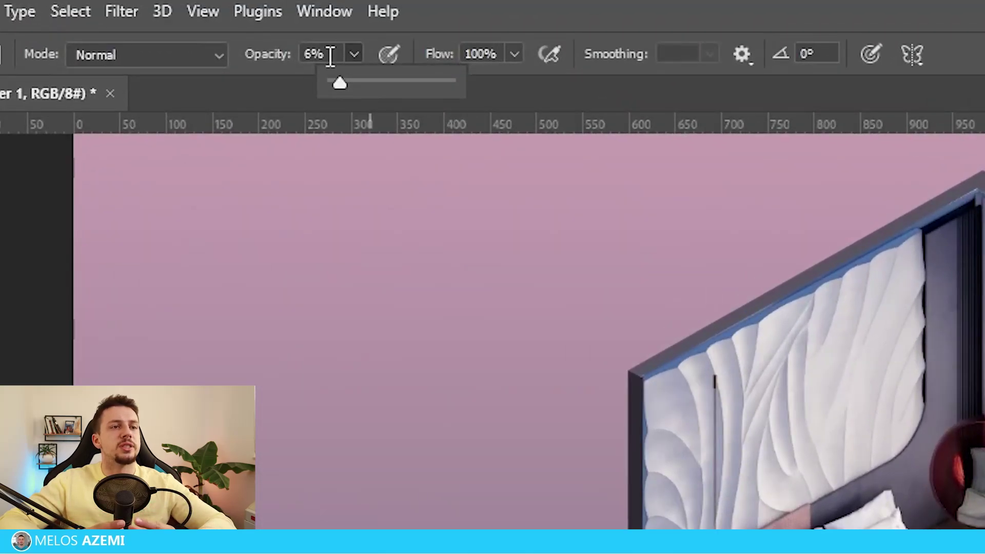
{"action": "left_click", "coordinate": [328, 55]}
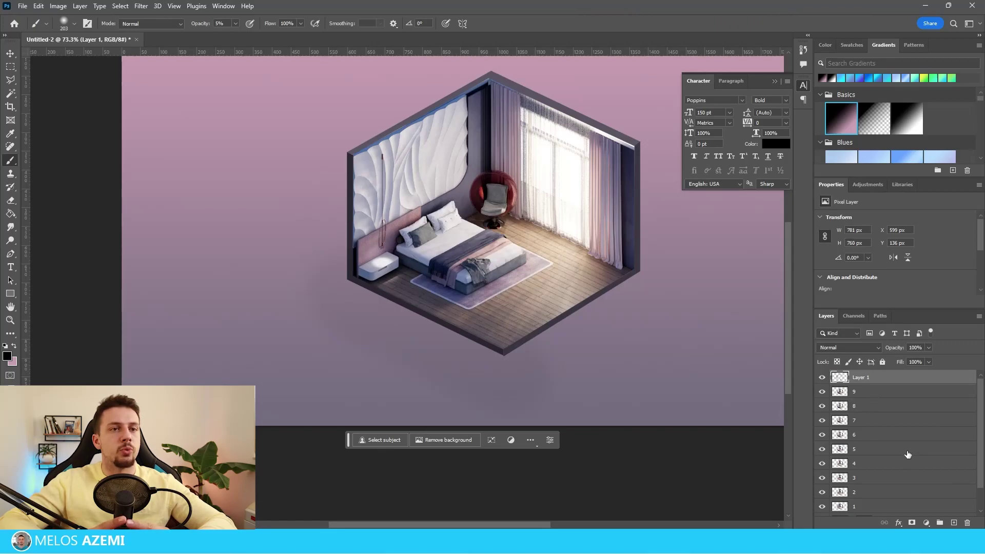
- Add a new layer above the gradient fill and paint a soft shadow below the room at 10-15% opacity
{"action": "scroll", "coordinate": [908, 455], "scroll_direction": "down", "scroll_amount": 2}
{"action": "left_click", "coordinate": [928, 501]}
{"action": "left_click", "coordinate": [954, 522]}
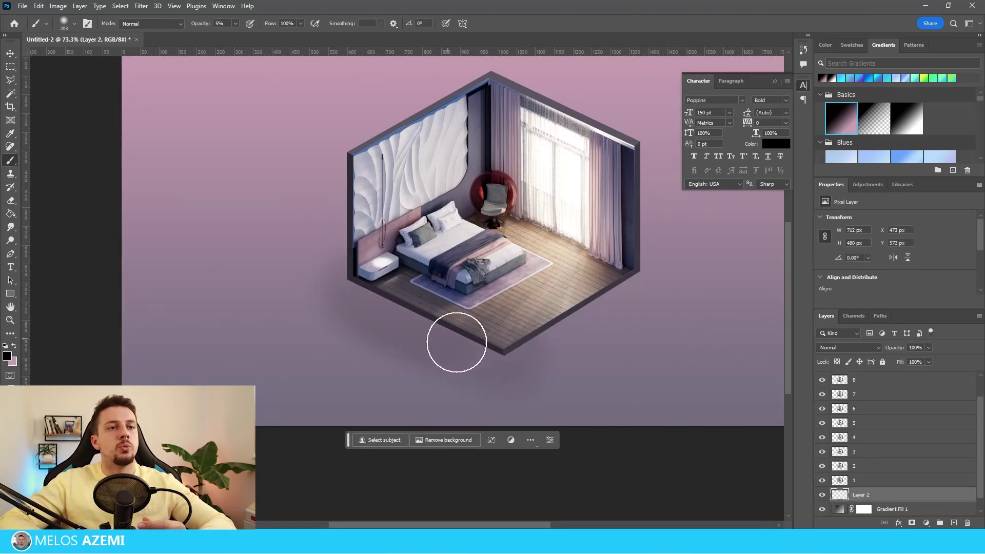
{"action": "left_click_drag", "start_coordinate": [507, 355], "coordinate": [620, 308]}
{"action": "key", "text": "1"}
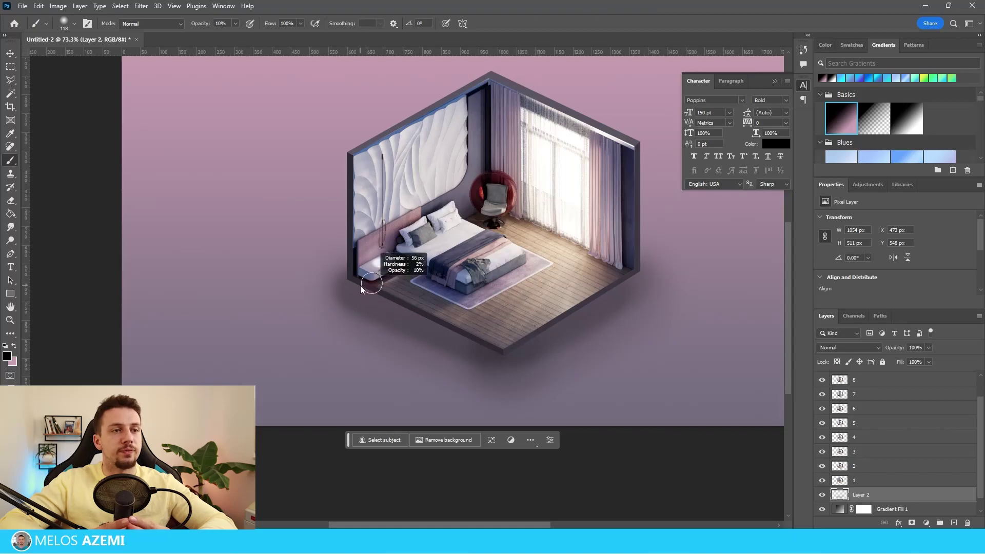
{"action": "key", "text": "Return"}
{"action": "scroll", "coordinate": [335, 271], "scroll_direction": "up", "scroll_amount": 2, "text": "alt"}
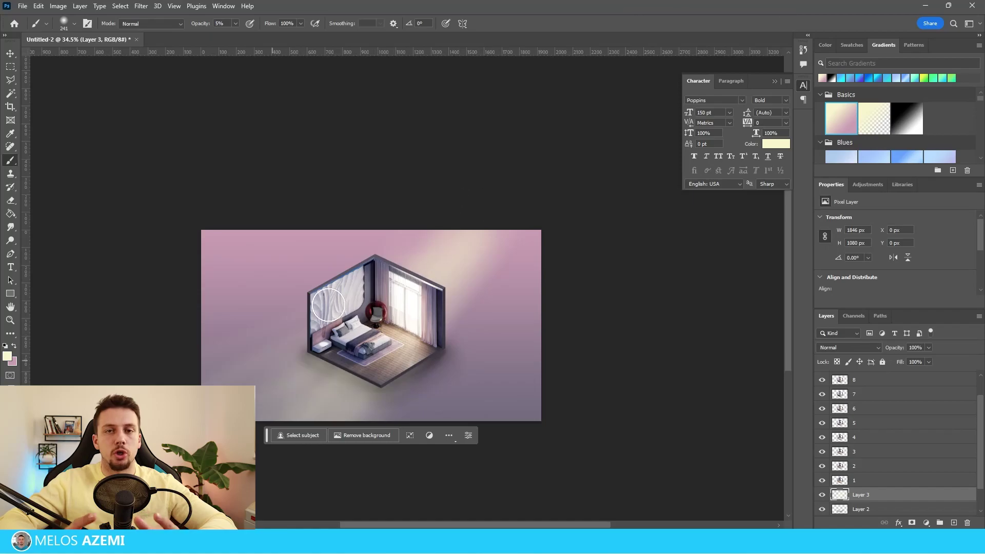
{"action": "scroll", "coordinate": [351, 343], "scroll_direction": "up", "scroll_amount": 3, "text": "alt"}
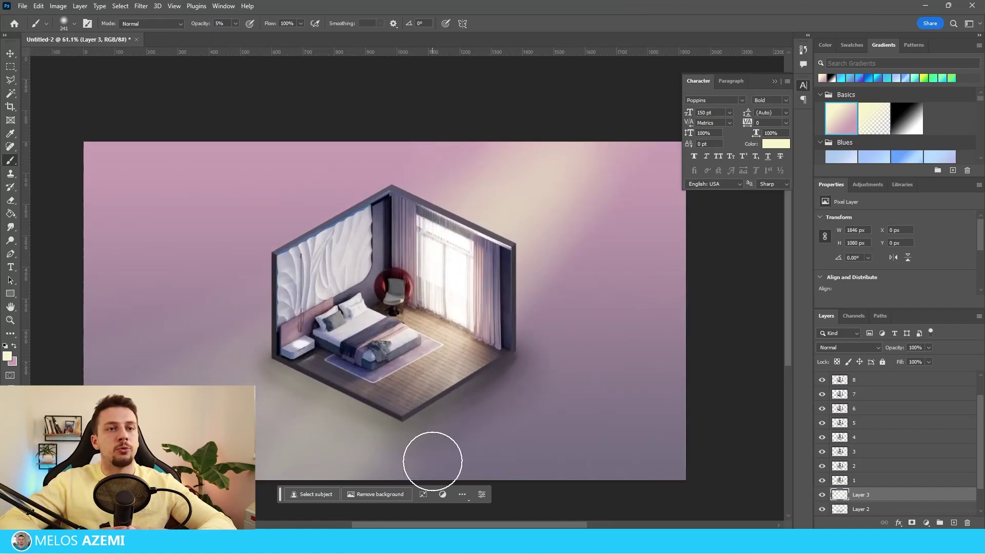
{"action": "scroll", "coordinate": [445, 242], "scroll_direction": "down", "scroll_amount": 2, "text": "alt"}
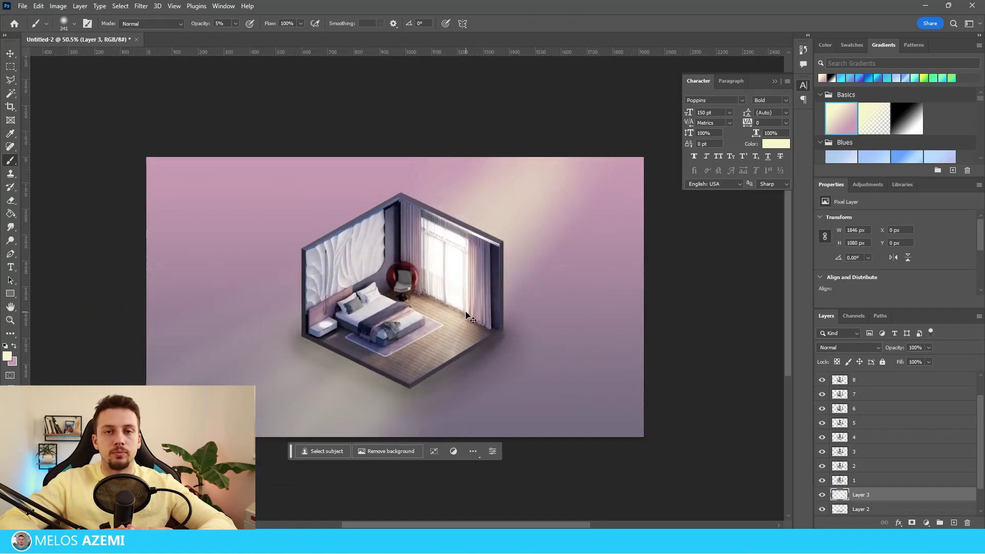
- Save the composite as 9a, hide render layer 9, and begin saving the next frame
{"action": "left_click", "coordinate": [405, 260]}
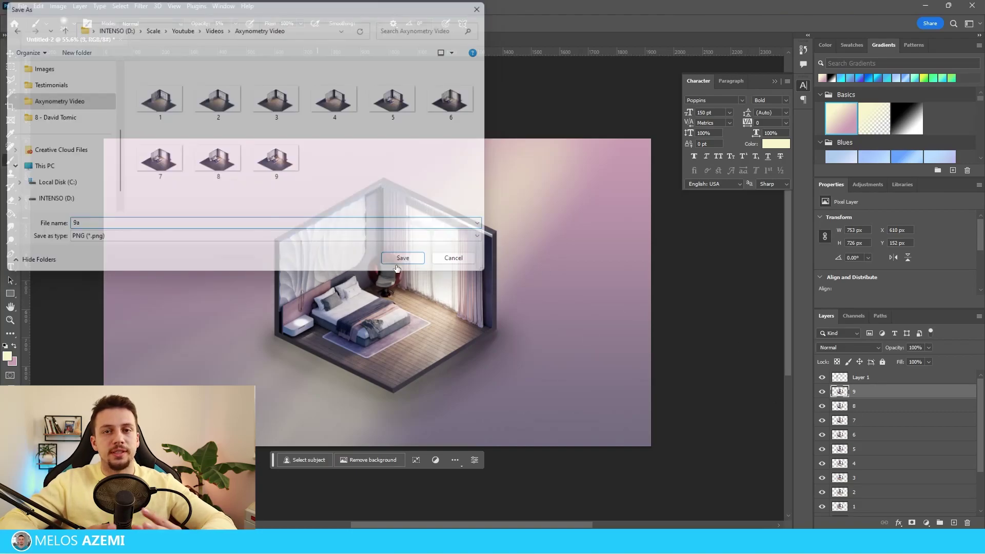
{"action": "left_click", "coordinate": [20, 6]}
{"action": "left_click", "coordinate": [31, 126]}
{"action": "key", "text": "Escape"}
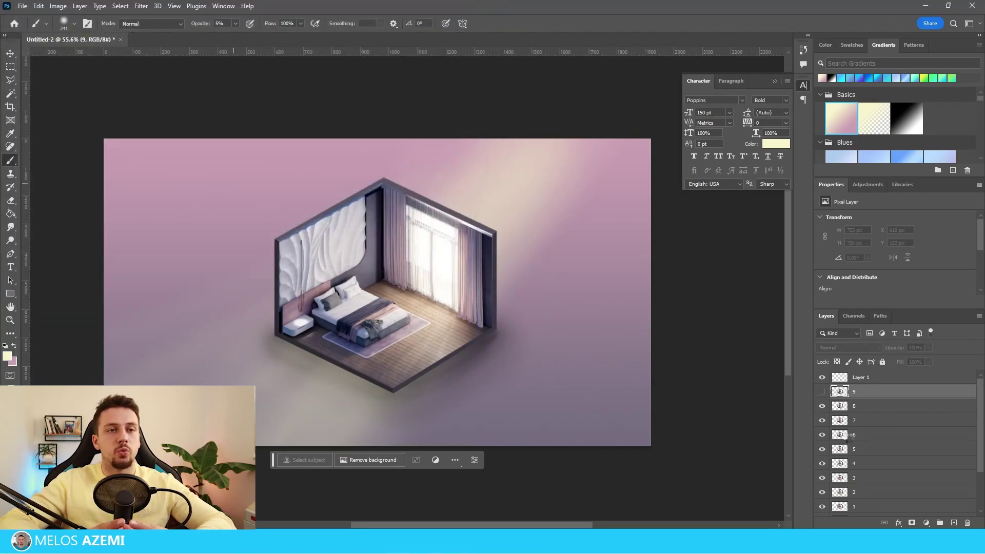
{"action": "left_click", "coordinate": [23, 7]}
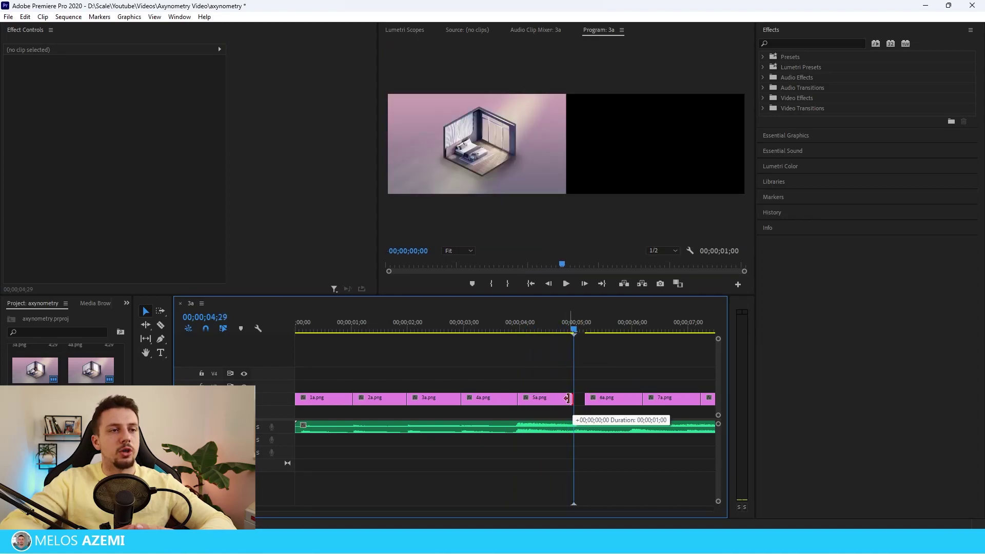
- Move 6a.png left, extend it to meet 7a.png, close the gap before 8a/9a, and play back
{"action": "left_click_drag", "start_coordinate": [489, 323], "coordinate": [634, 323]}
{"action": "left_click_drag", "start_coordinate": [624, 399], "coordinate": [595, 399]}
{"action": "left_click", "coordinate": [617, 341]}
{"action": "scroll", "coordinate": [503, 414], "scroll_direction": "down", "scroll_amount": 3}
{"action": "left_click", "coordinate": [531, 284]}
{"action": "key", "text": "space"}
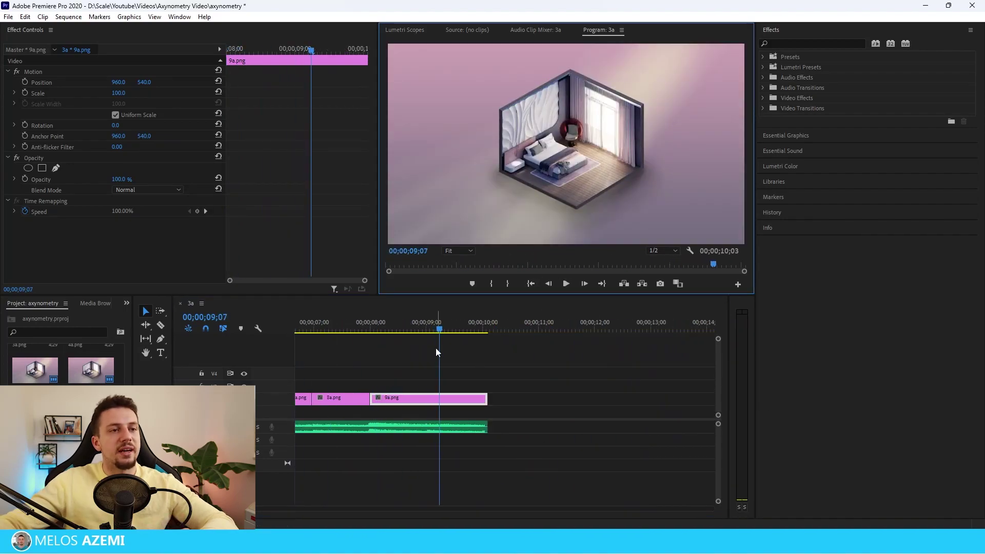